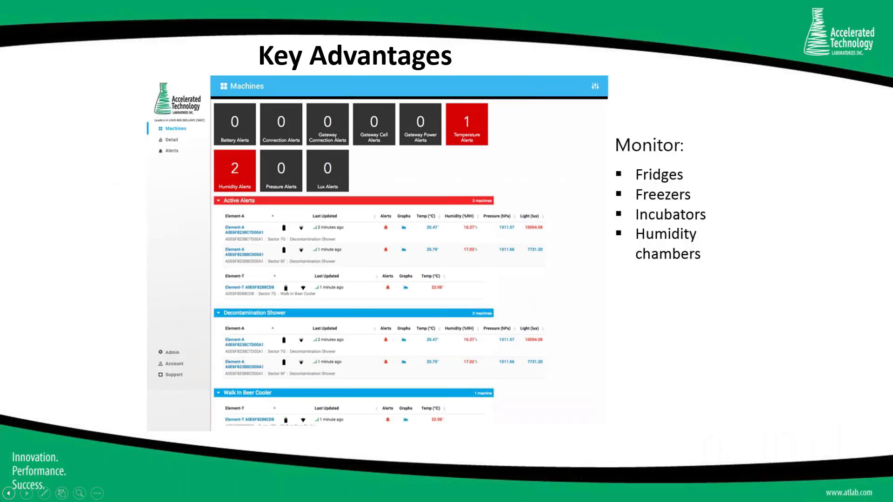
Switch to the Elemental Machines dashboard in Chrome and view the graph and logbook of Element-T #1 Refrigerator.
key(alt+Tab)
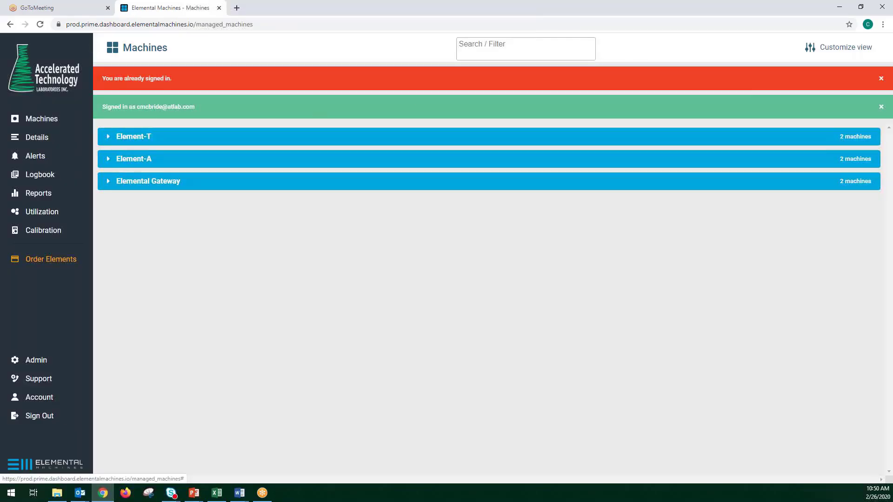
click(880, 78)
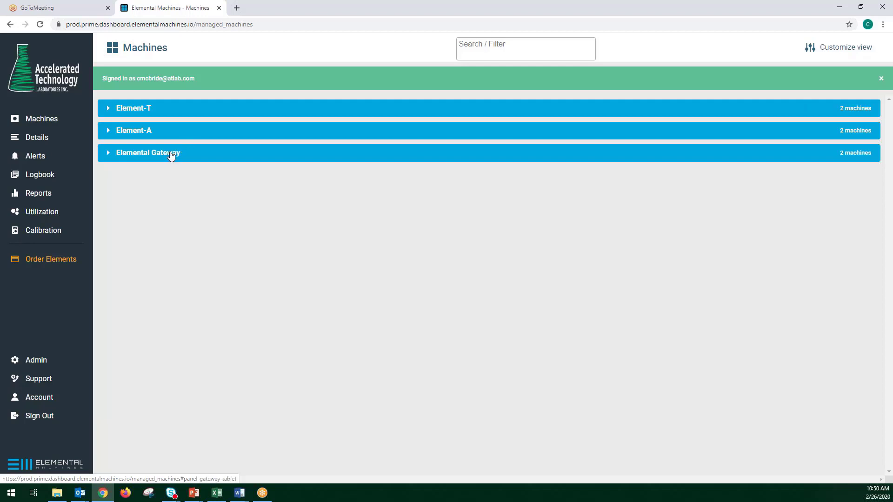
click(164, 113)
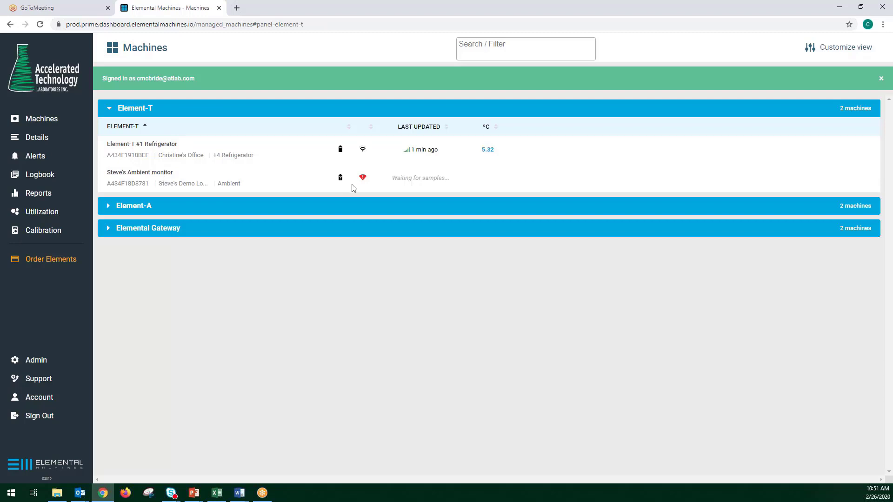
mouse_move(366, 185)
click(142, 147)
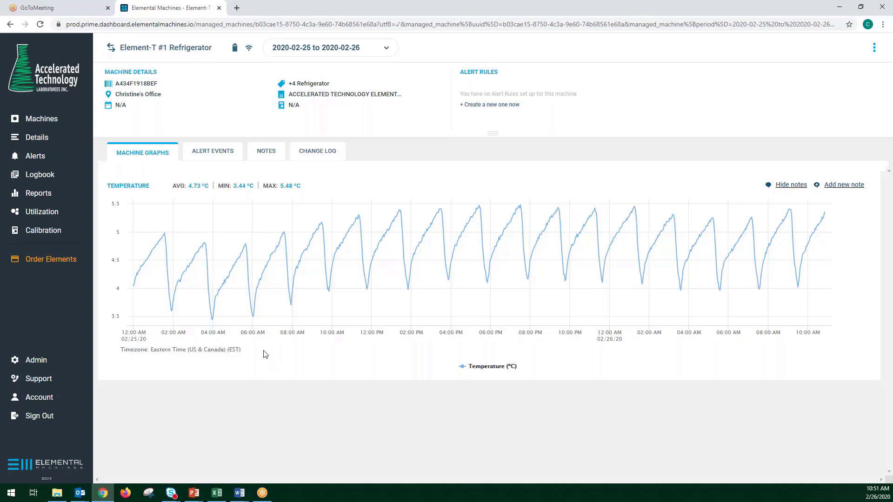
click(36, 181)
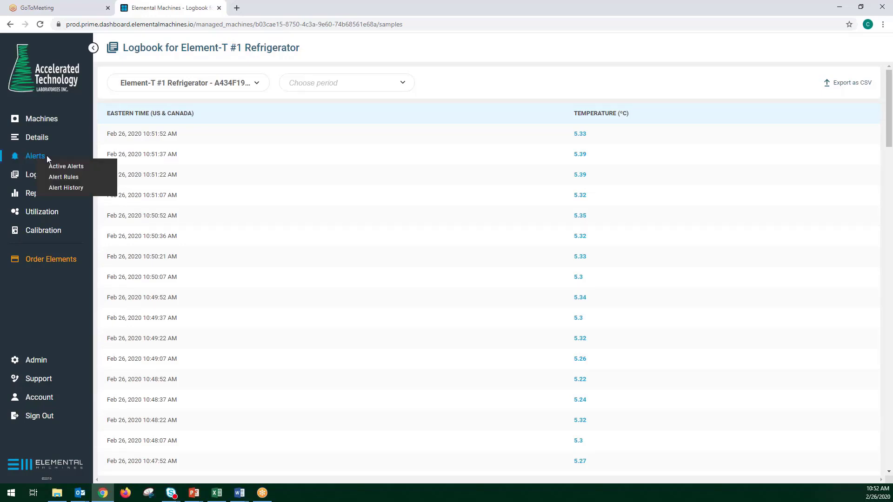
Zoom the Element-T #1 Refrigerator temperature graph to about 8:10–11:30 AM on 02/25 and reset the zoom.
click(40, 122)
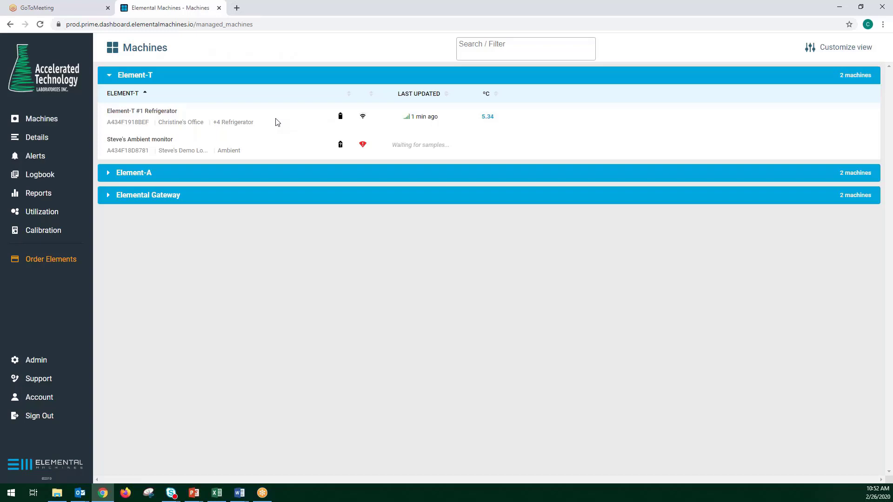
click(157, 114)
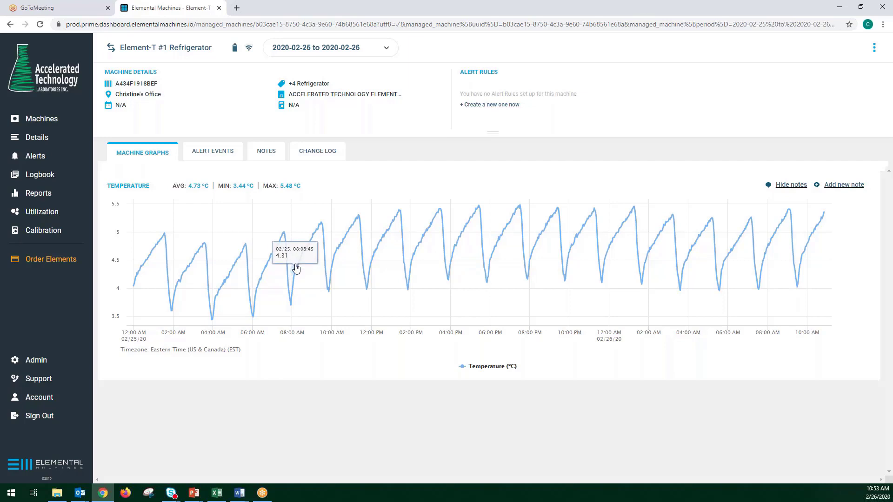
drag(296, 269, 361, 267)
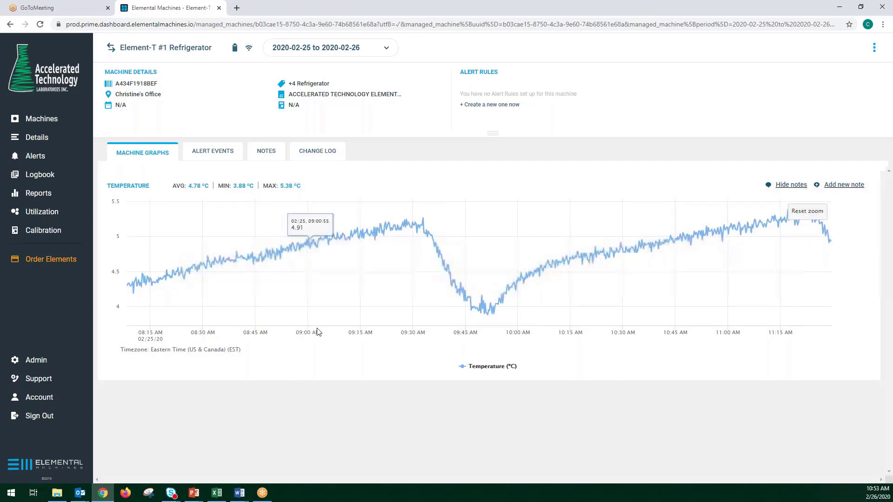
click(807, 212)
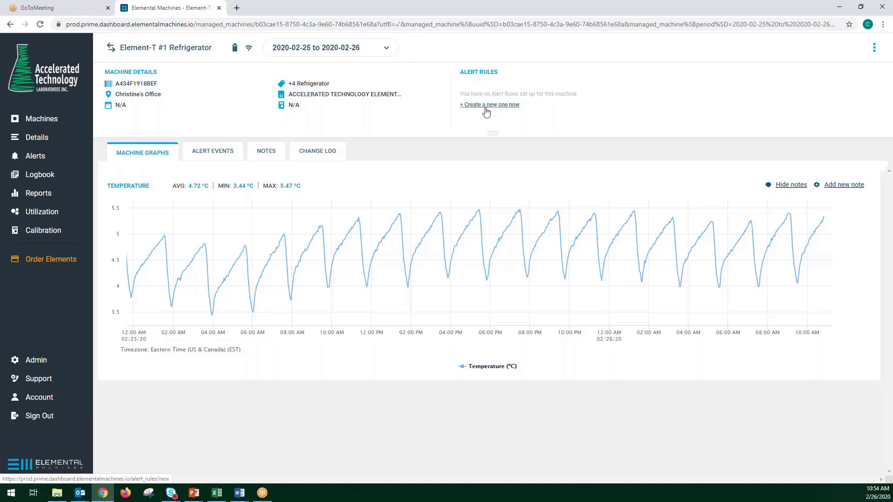
Create a new alert rule from the refrigerator's page with alert type Threshold and machine type Element-T.
click(486, 105)
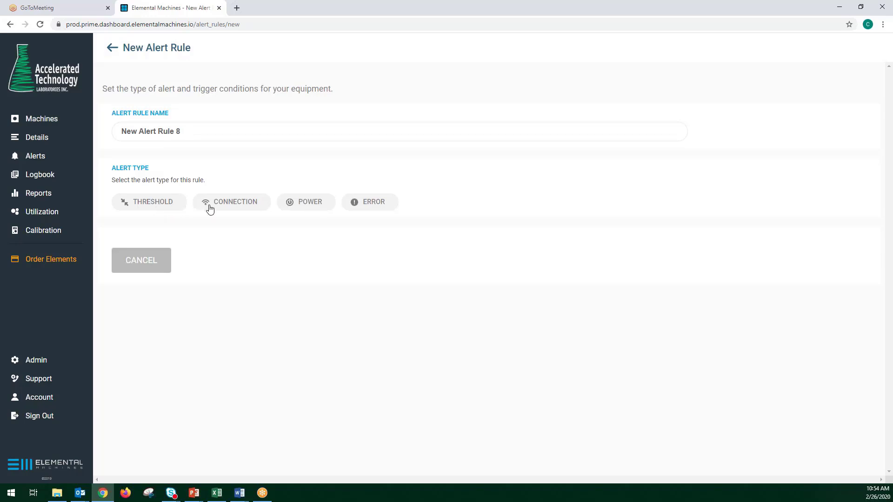
click(168, 205)
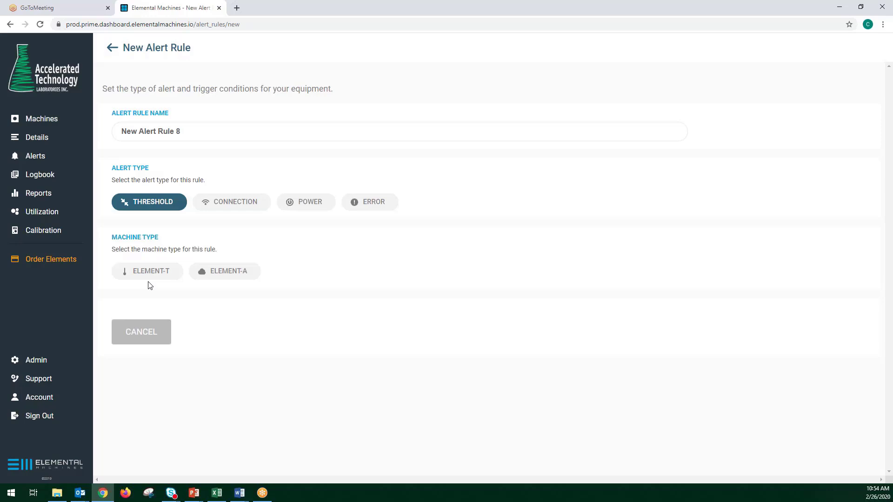
click(159, 278)
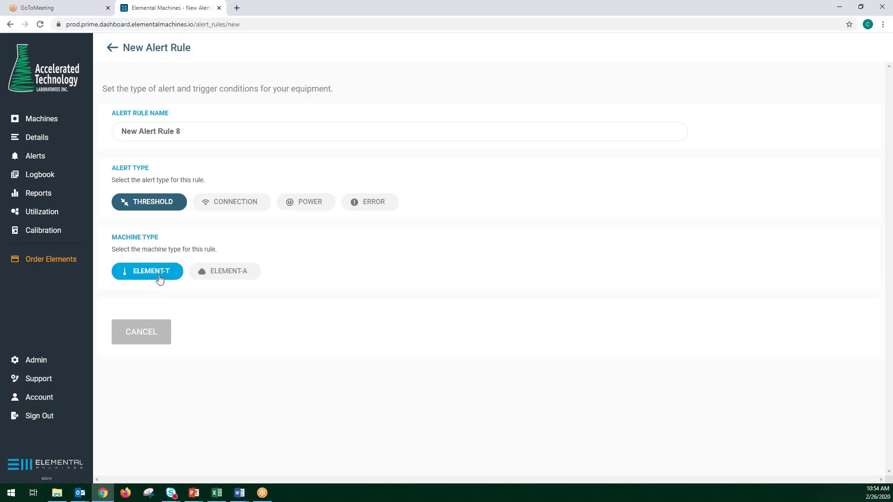
Set the temperature threshold condition's duration to longer than 1 minute.
scroll(182, 305, down, 2)
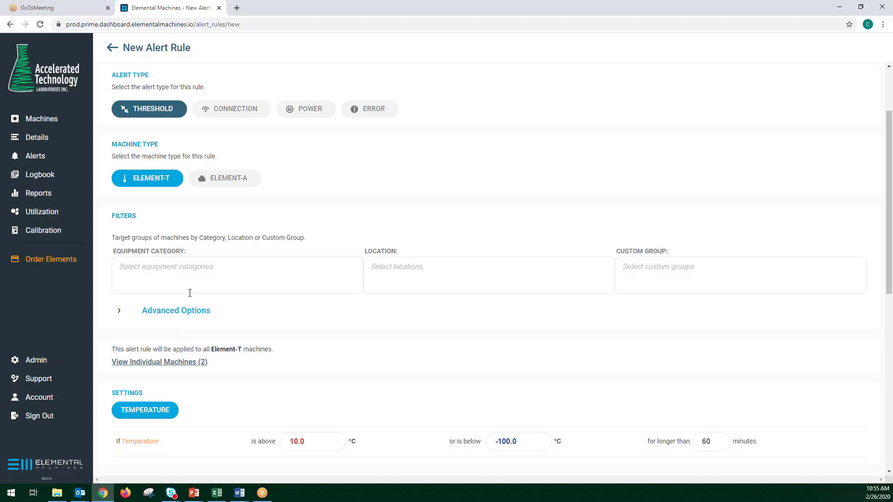
scroll(202, 302, down, 1)
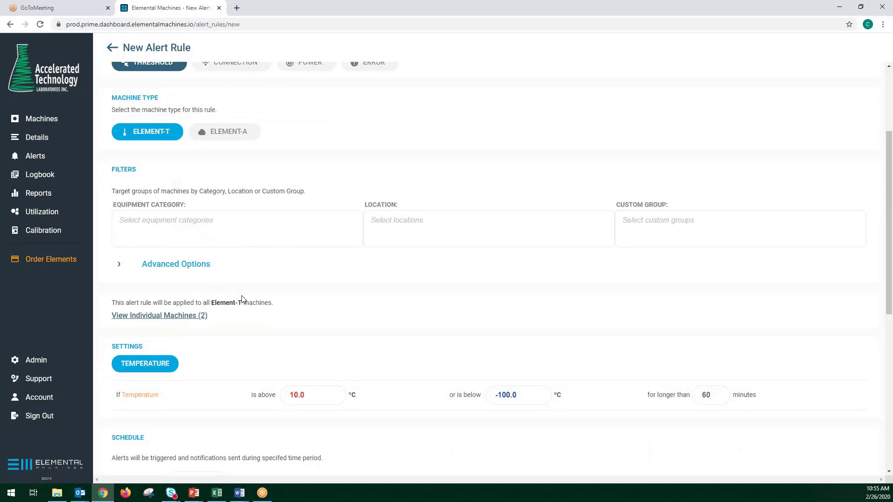
scroll(409, 305, down, 5)
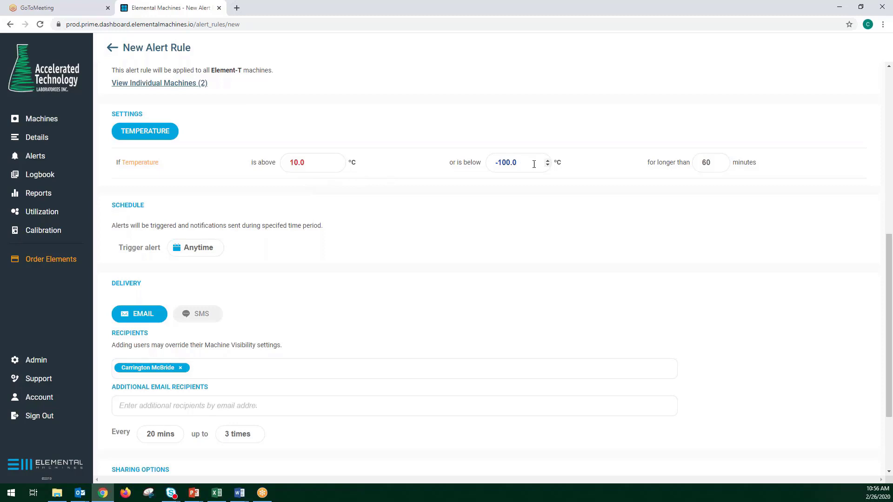
click(726, 165)
click(726, 166)
click(726, 166)
click(725, 166)
click(725, 166)
drag(726, 165, 725, 166)
scroll(311, 213, down, 1)
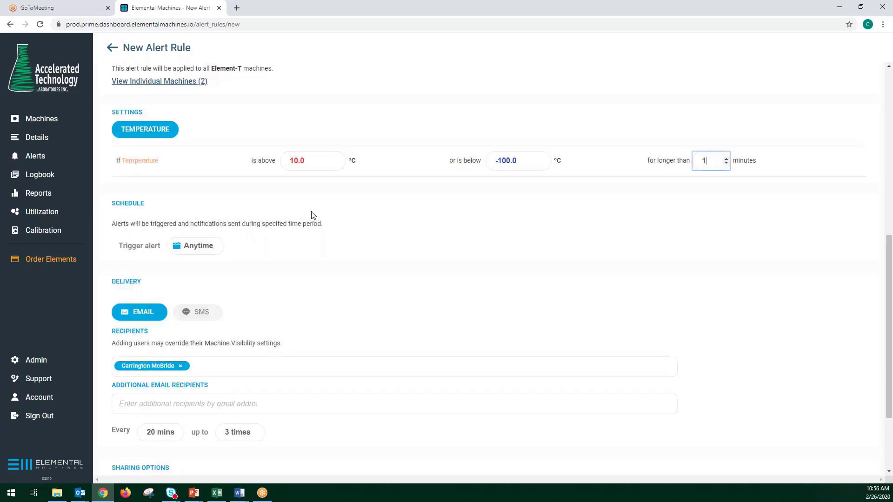
Set the alert's e-mail notification interval to every 1 min and view the available repeat counts.
scroll(312, 215, down, 1)
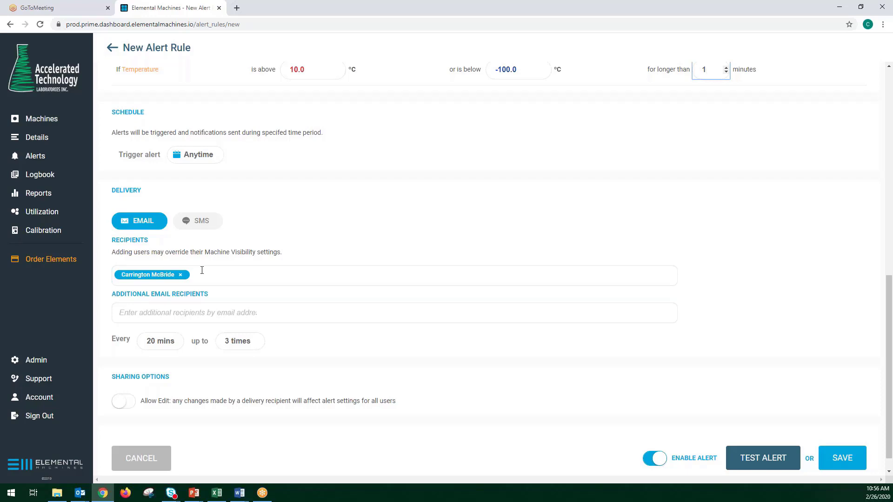
scroll(217, 341, down, 1)
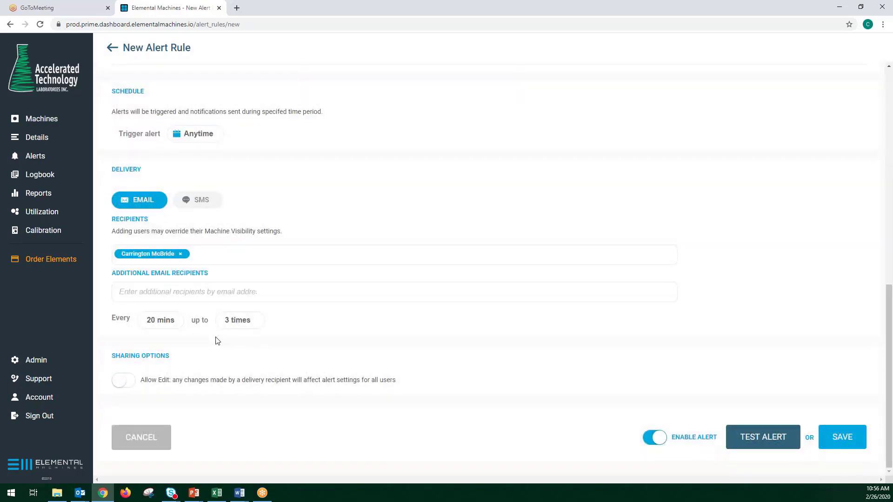
click(177, 322)
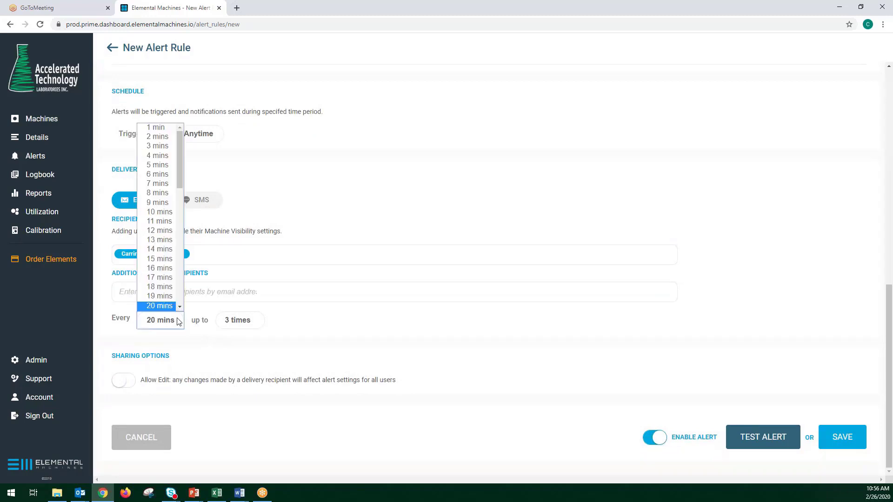
click(158, 132)
click(250, 324)
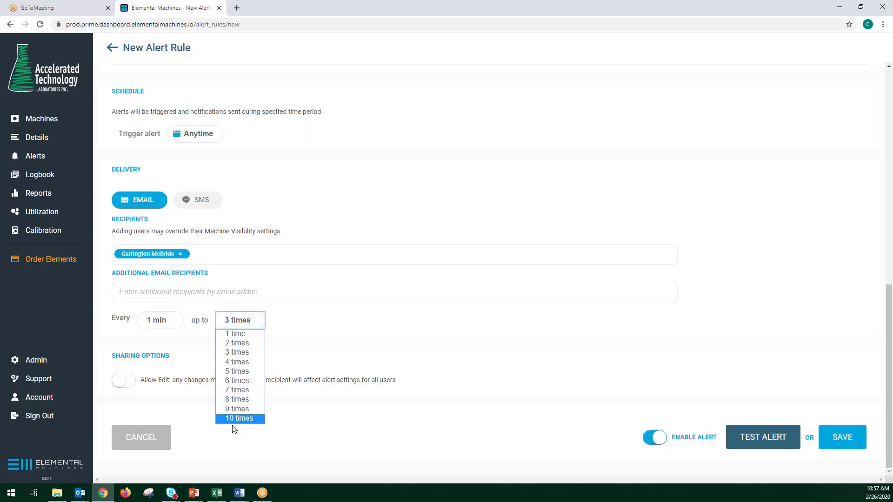
click(441, 211)
scroll(440, 211, up, 15)
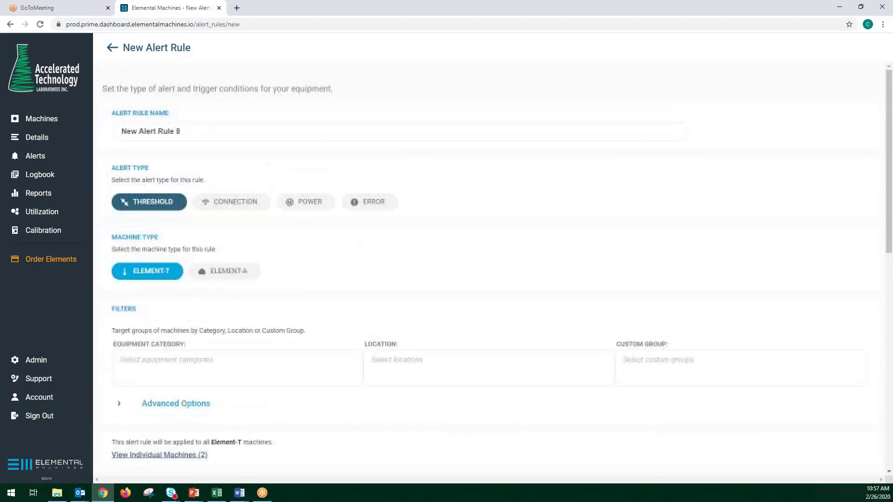
Open a new scheduled report form and review its period, machine, included data, sampling and e-mail parameters.
click(37, 193)
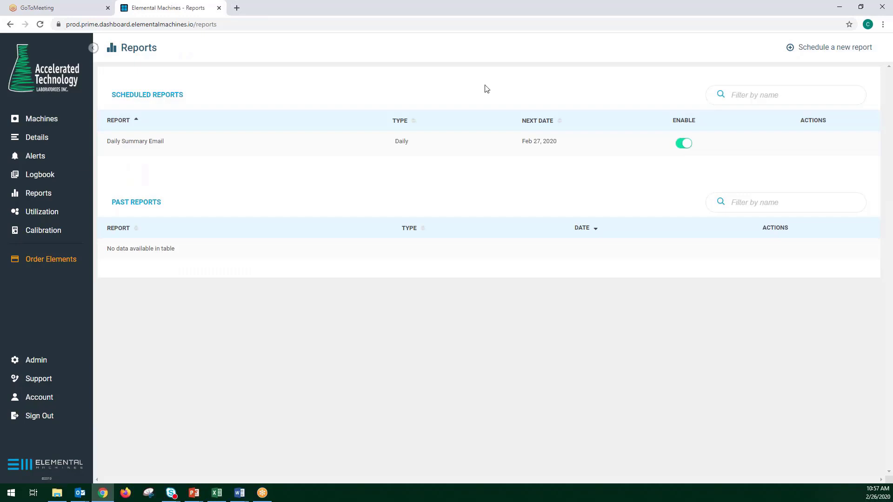
click(808, 54)
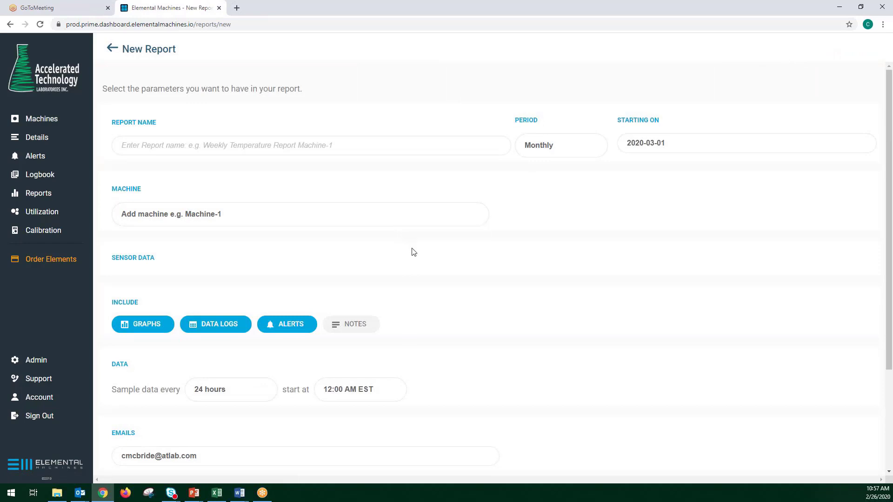
scroll(413, 252, down, 2)
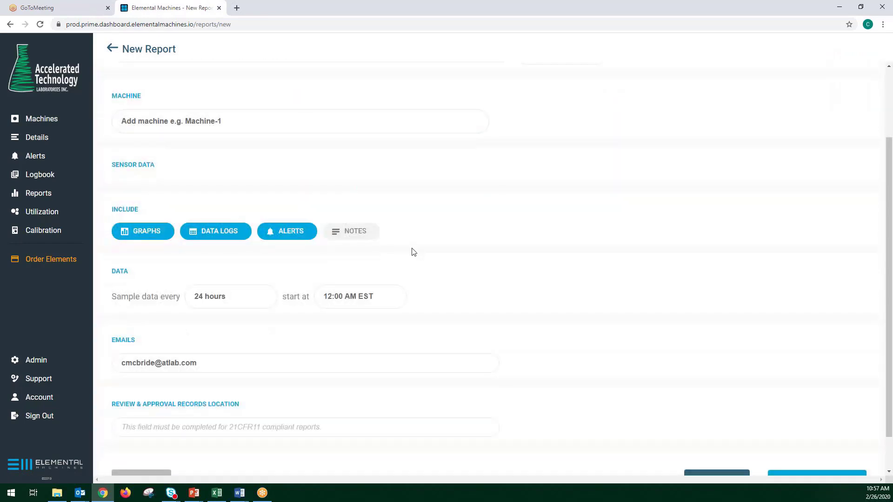
scroll(414, 252, up, 1)
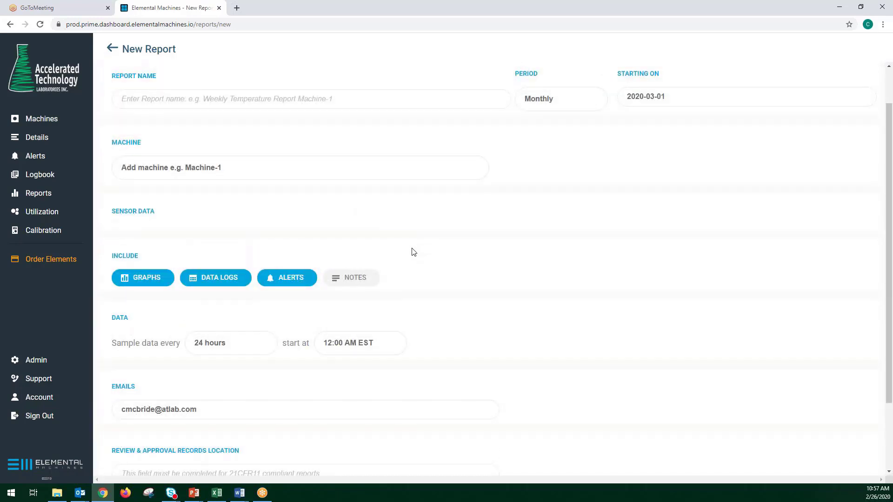
scroll(413, 252, down, 2)
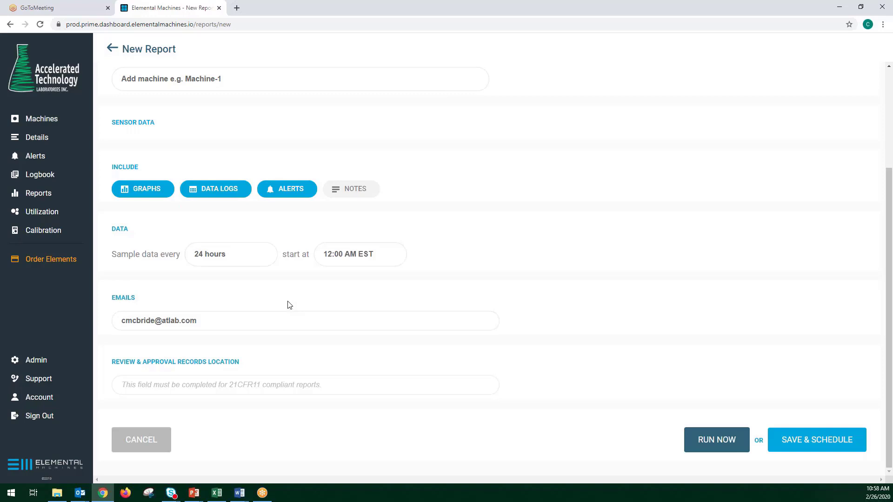
Open the calibration readings of Element-T #1 Refrigerator from the Element-T machine group.
click(34, 235)
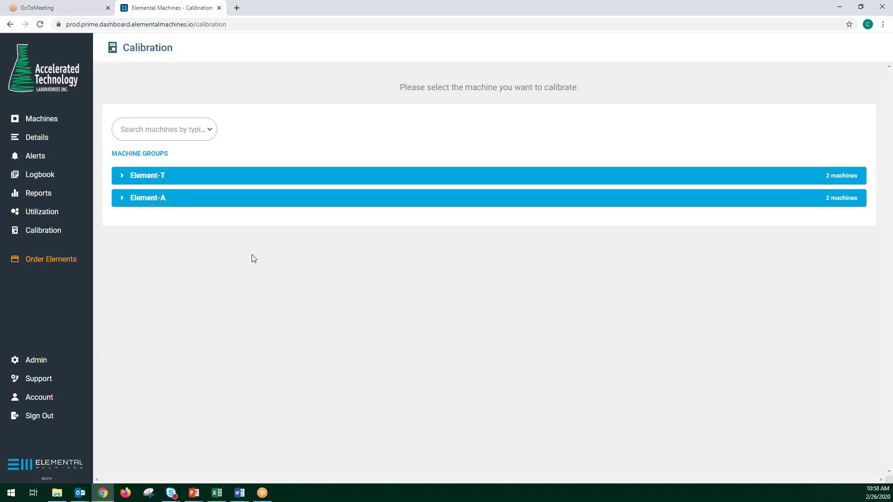
click(184, 179)
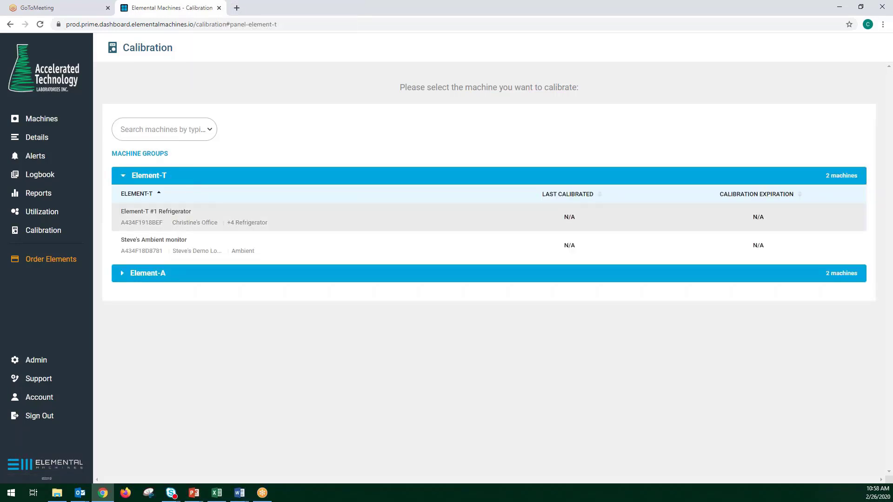
click(195, 216)
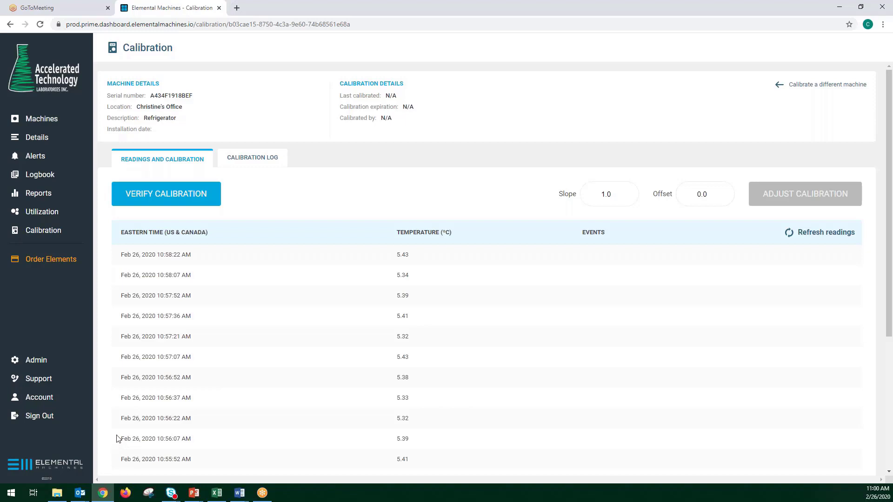
mouse_move(247, 494)
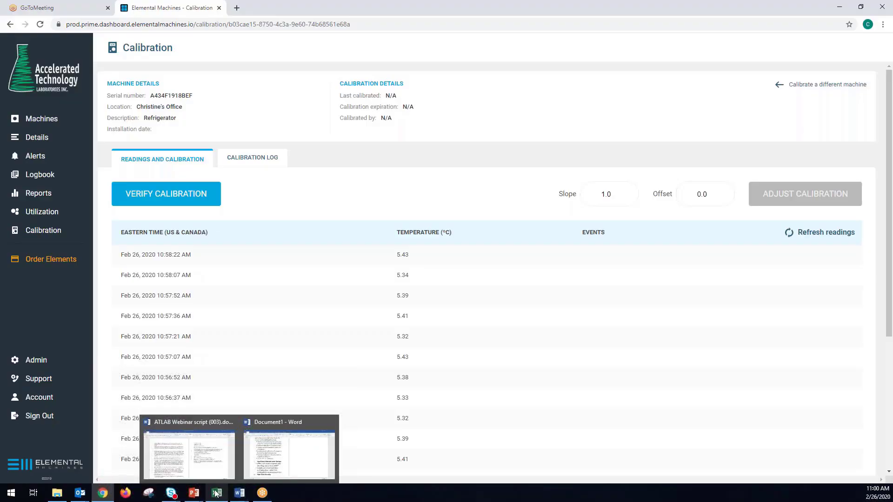
mouse_move(193, 493)
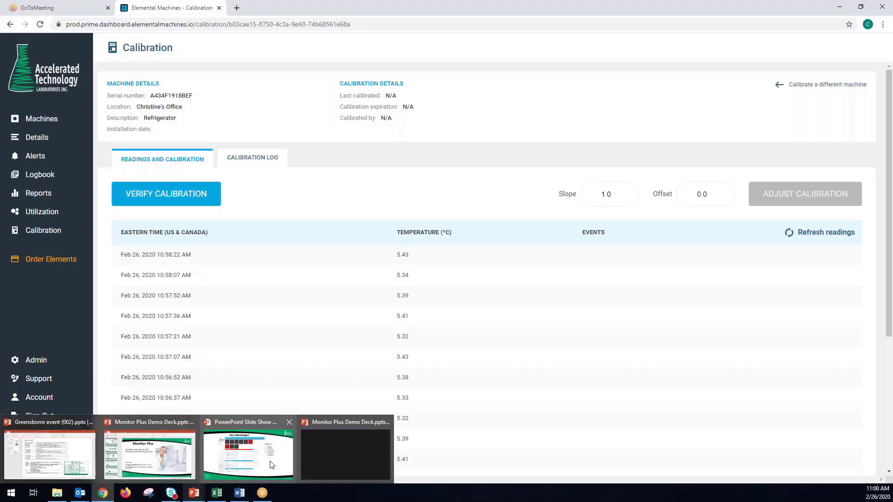
mouse_move(216, 465)
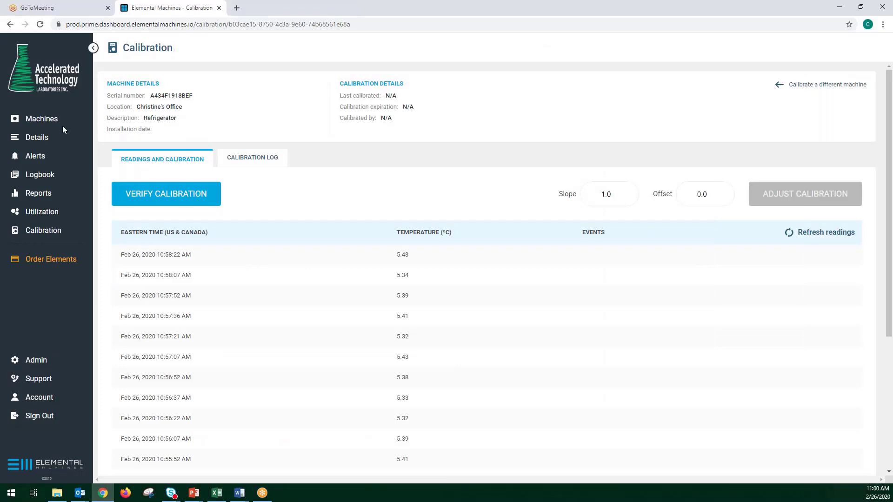
Open the list of alert rules and start a new alert rule.
mouse_move(45, 159)
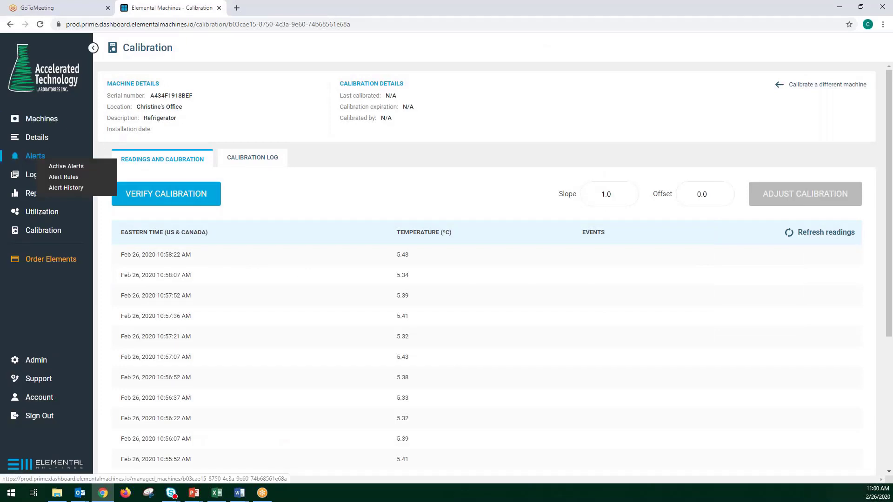
click(55, 179)
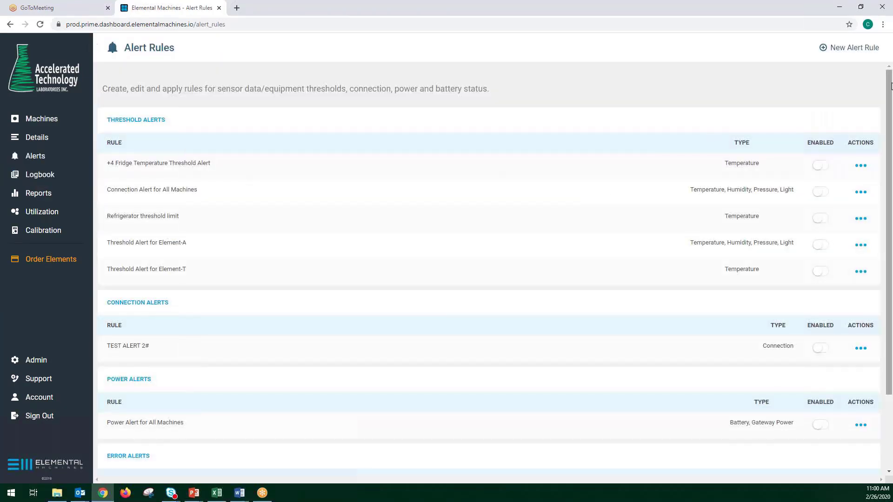
click(861, 51)
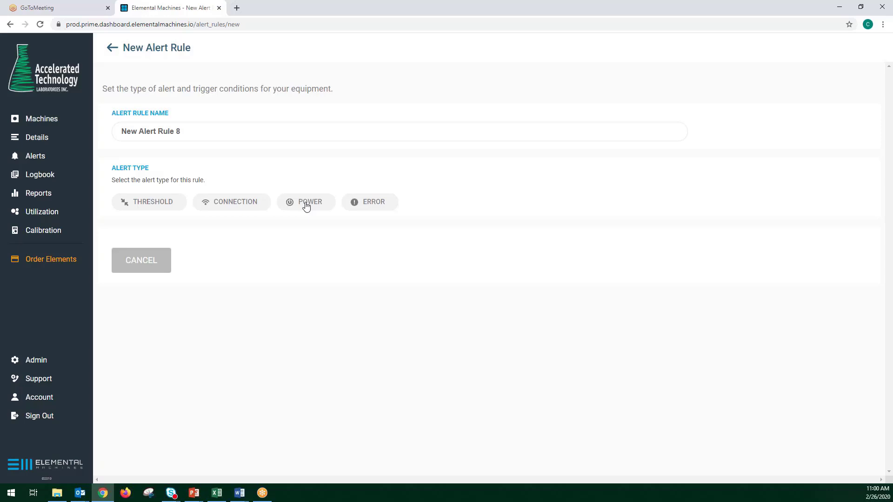
Choose the Power alert type for Element-T machines in the new alert rule and review its filter, battery, schedule and delivery settings.
click(306, 206)
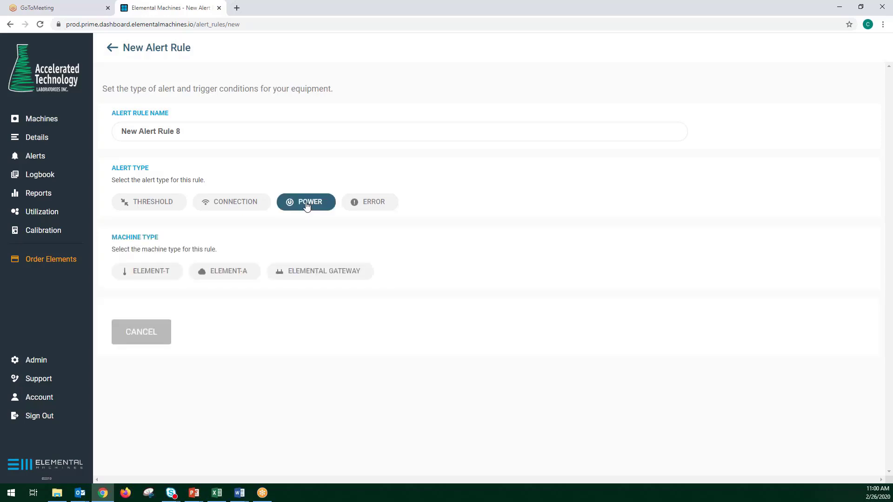
click(163, 277)
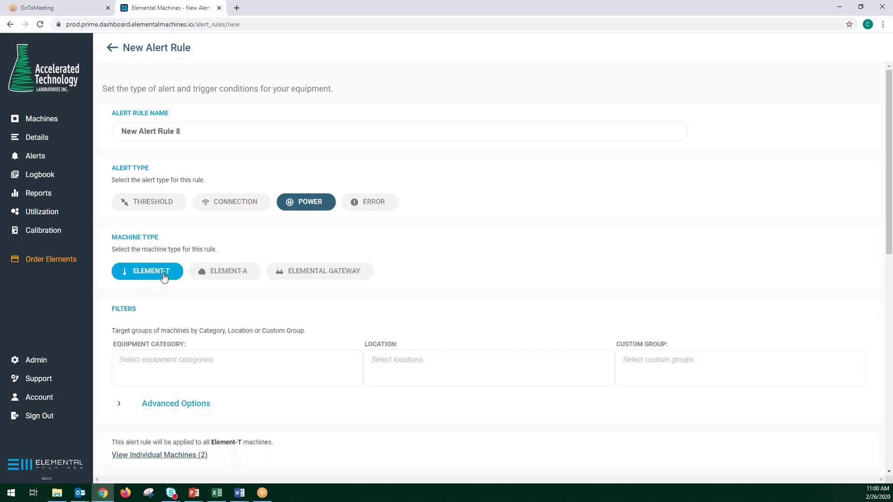
scroll(175, 281, down, 2)
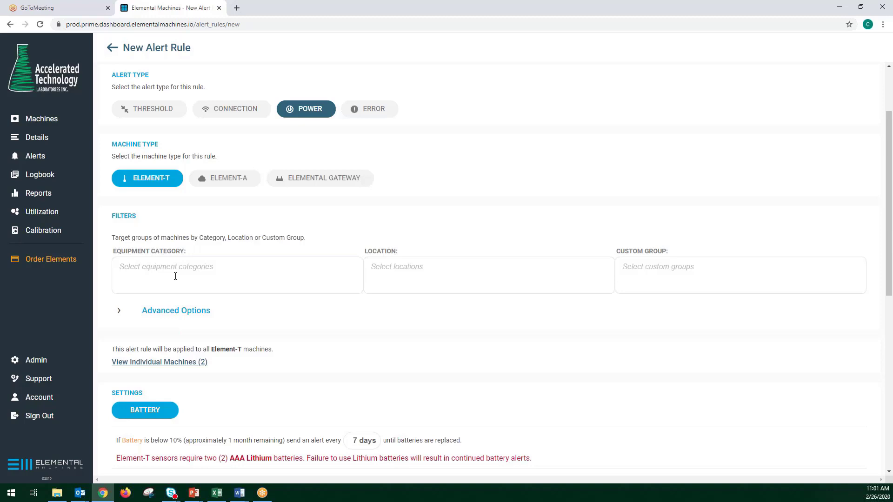
scroll(175, 276, down, 1)
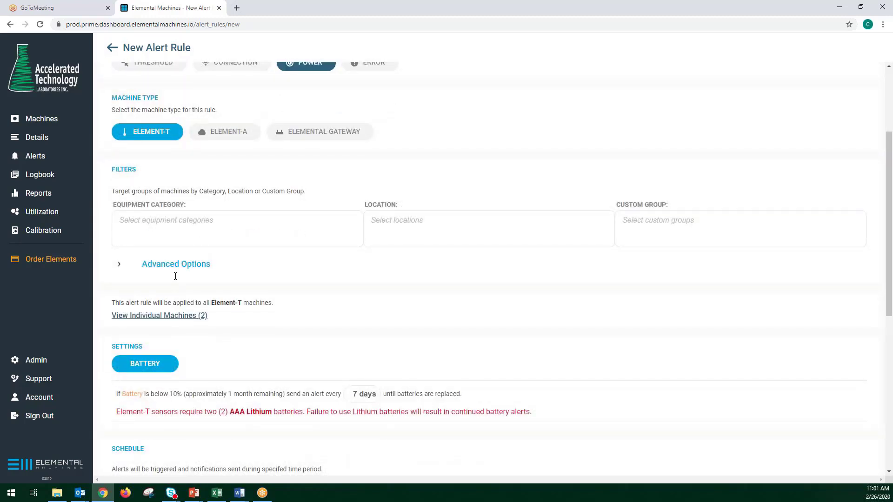
scroll(175, 277, down, 3)
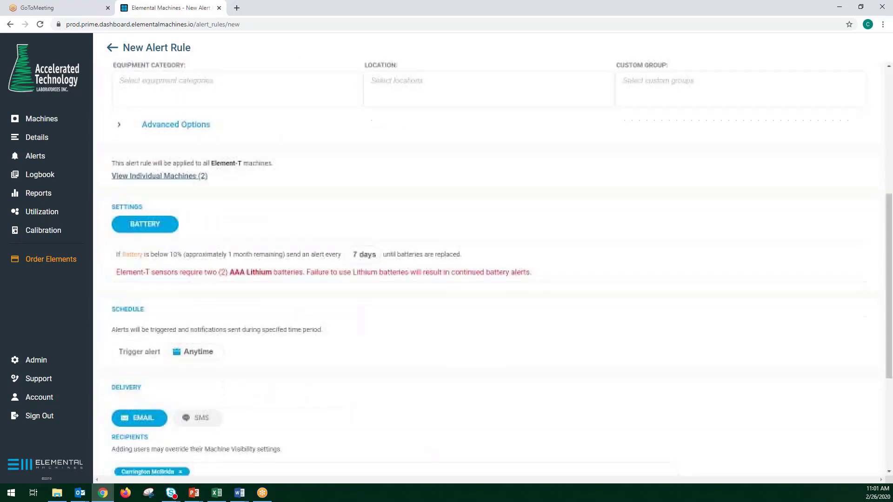
scroll(175, 276, down, 2)
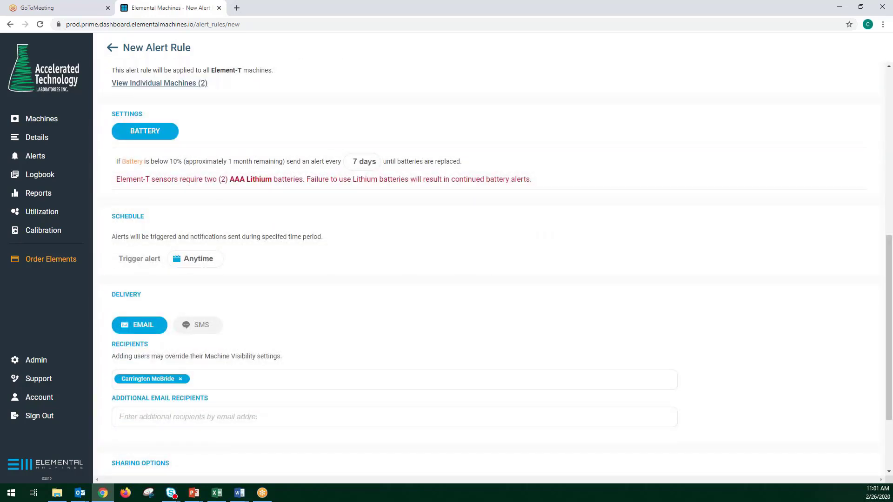
scroll(493, 267, up, 5)
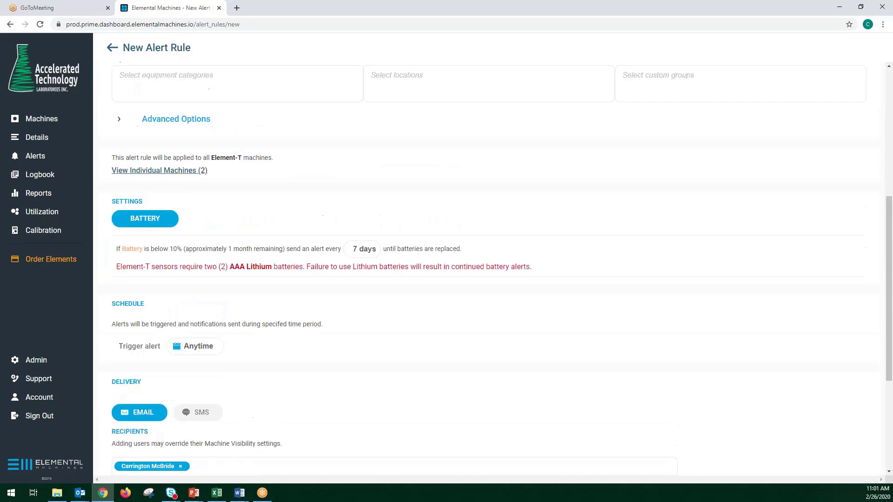
scroll(493, 267, up, 3)
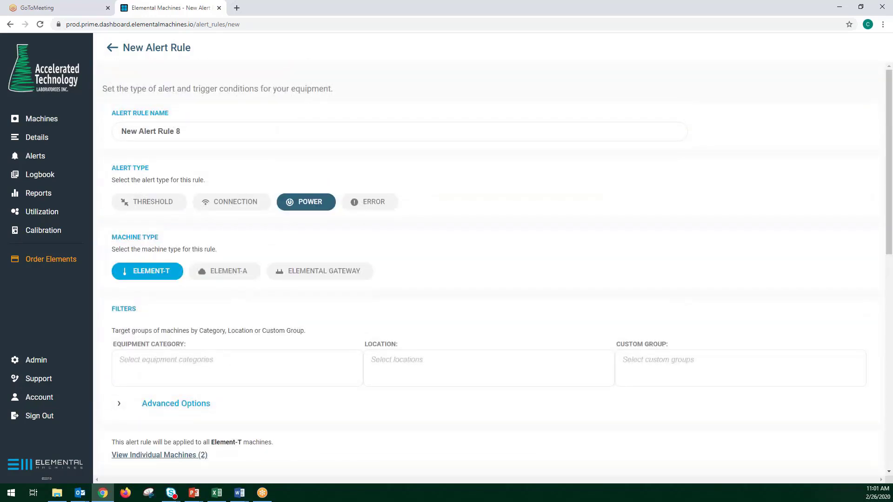
Return to the machines overview and collapse the Element-T group.
click(34, 119)
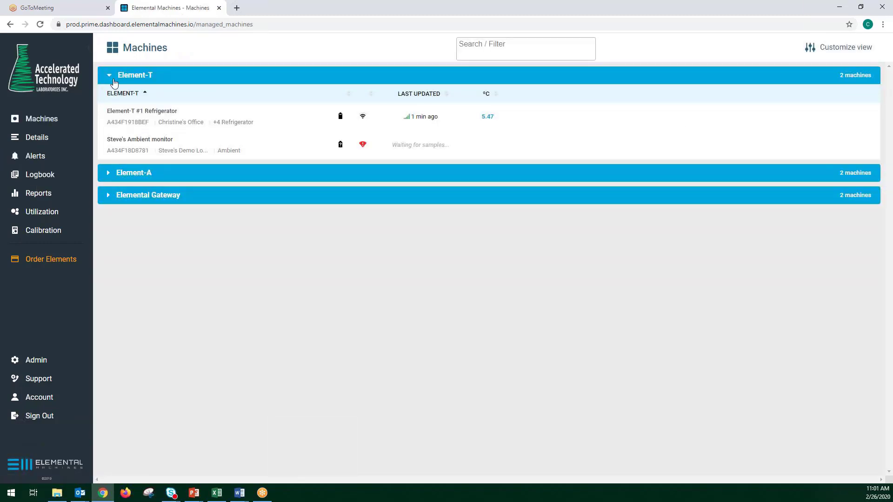
click(109, 78)
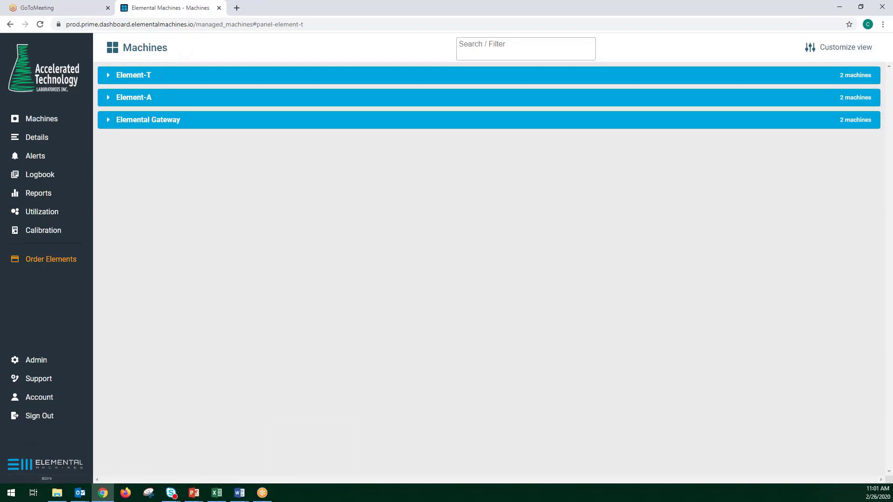